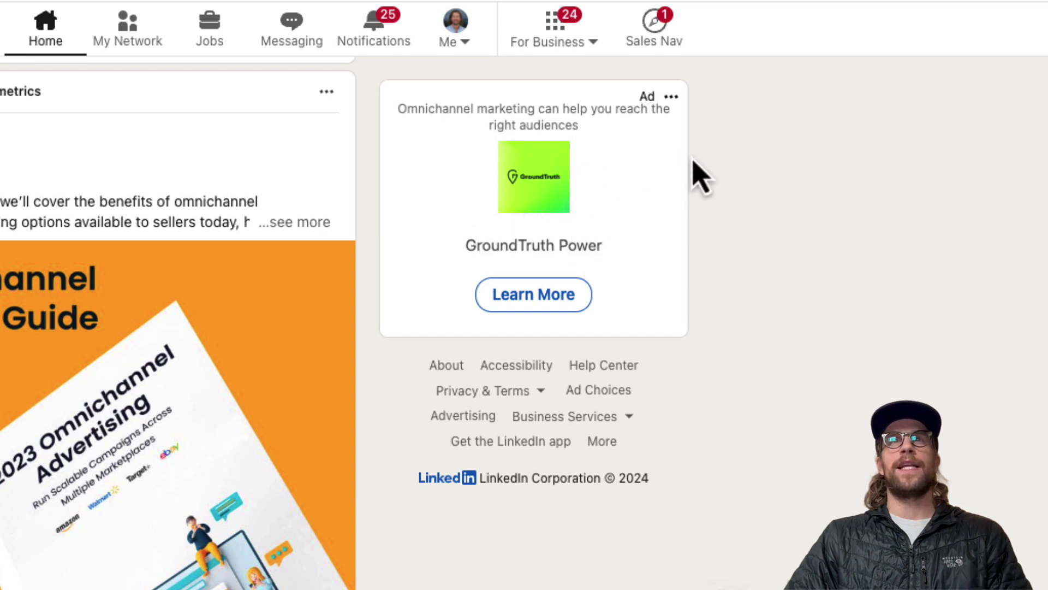
Reload the LinkedIn home feed so a different sidebar ad shows
key(super+r)
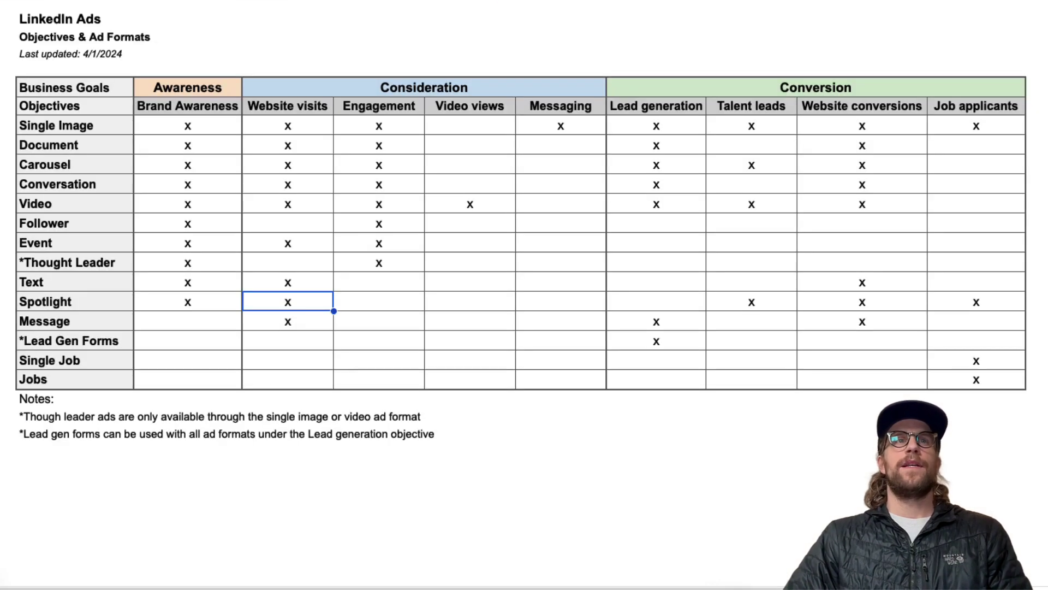
Highlight the Spotlight row and its Website visits objective in the objectives-and-formats chart
click(5, 305)
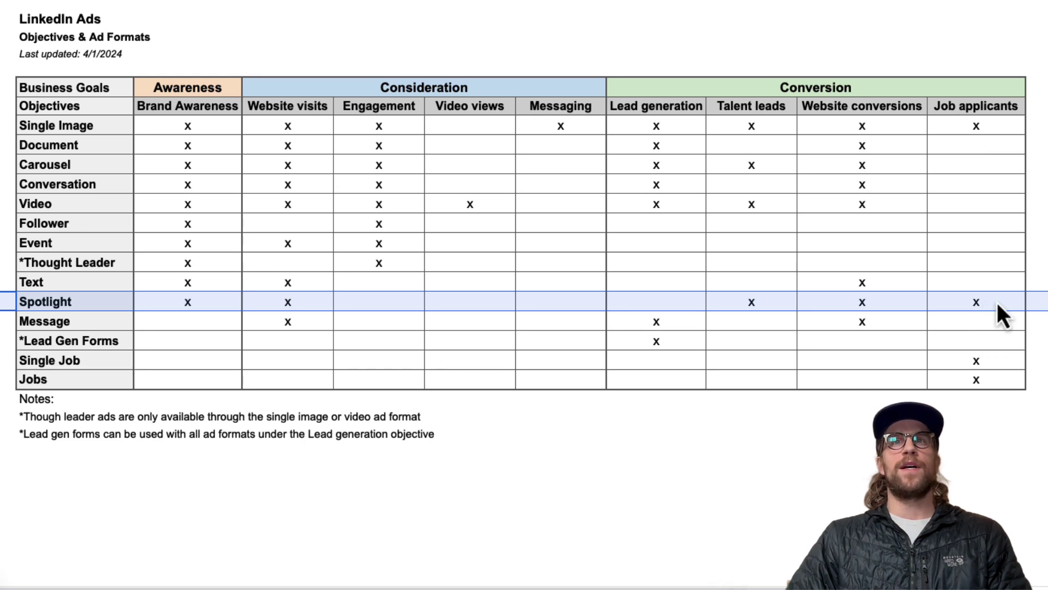
click(305, 304)
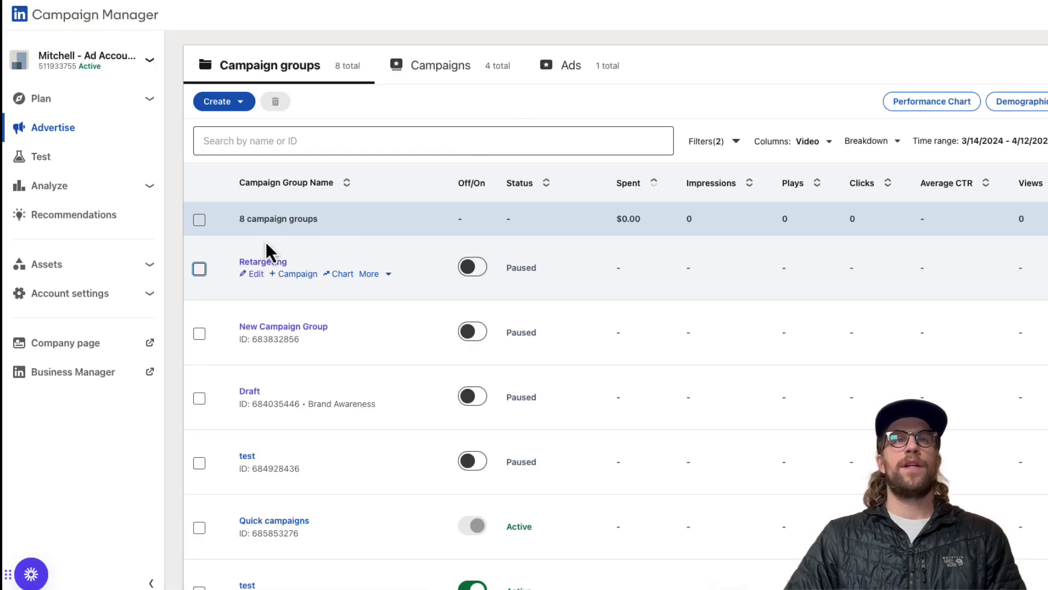
Create a new campaign in the Retargeting group and select its default Untitled Campaign name
click(271, 261)
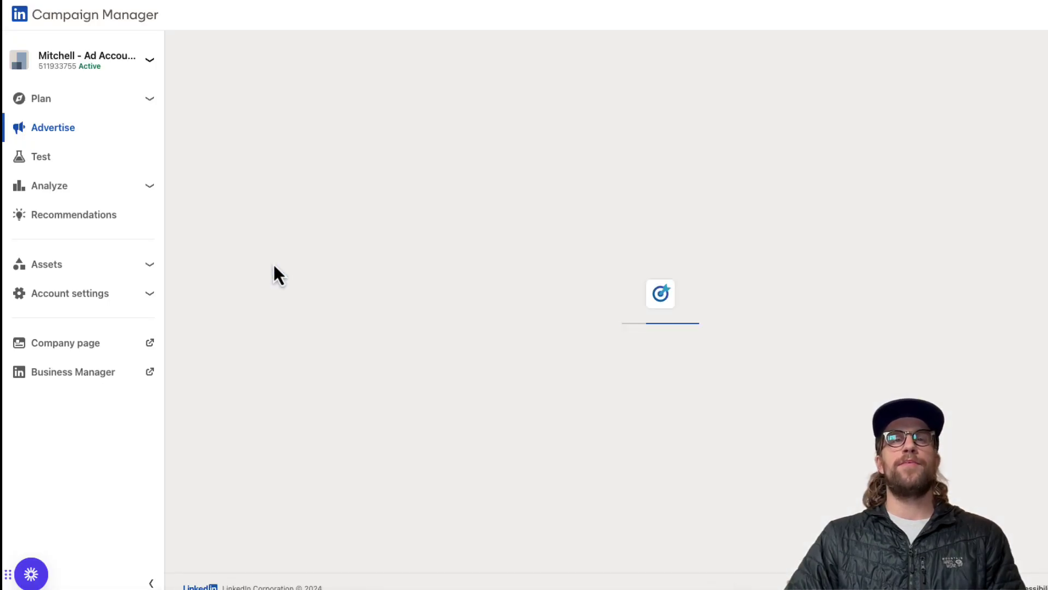
click(235, 103)
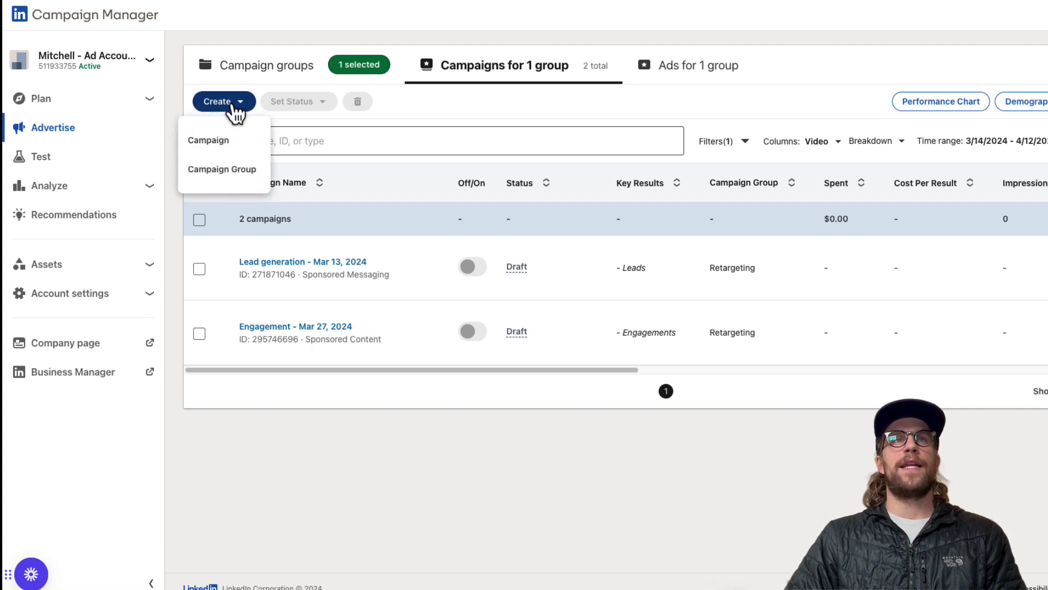
click(224, 142)
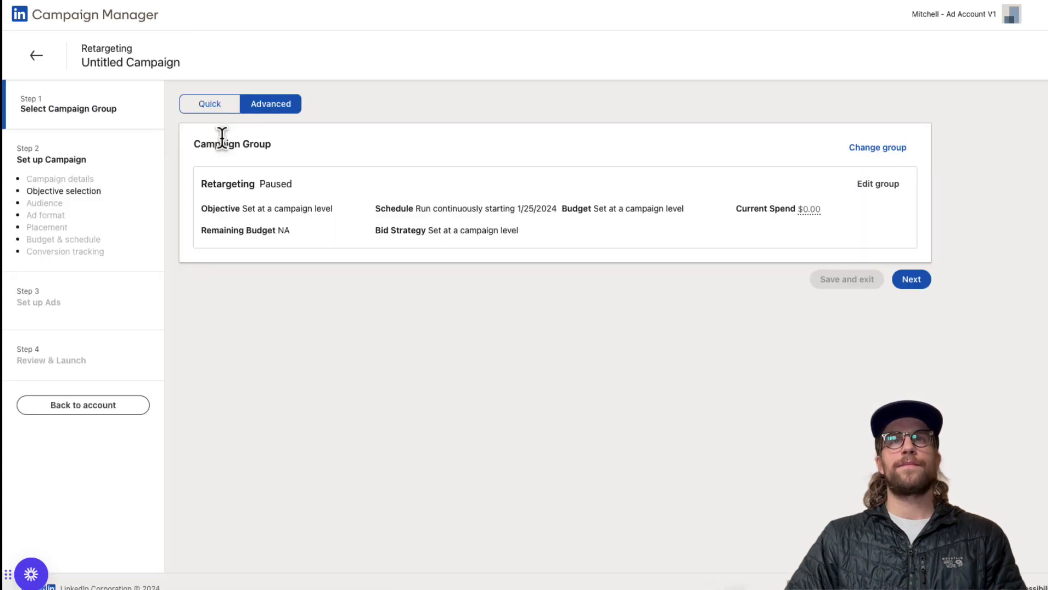
click(915, 283)
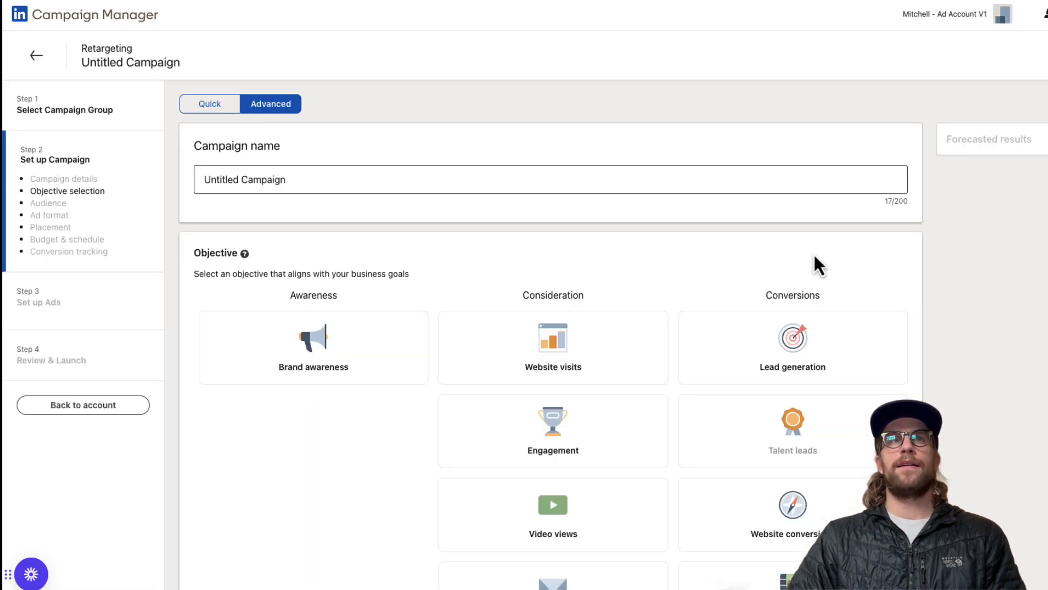
triple_click(377, 178)
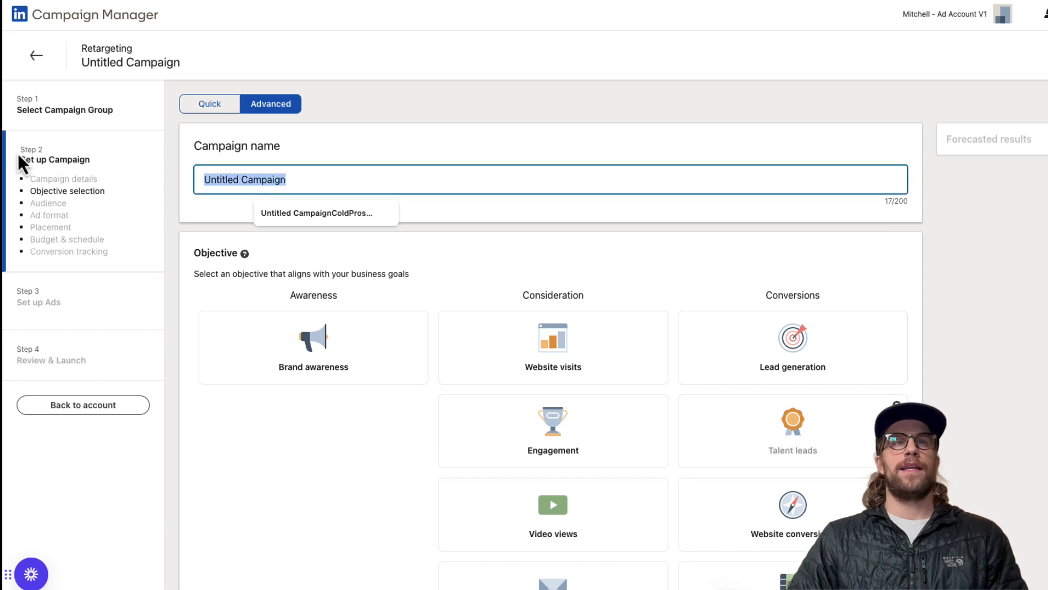
Name the campaign 'spotlight ad', choose the Website visits objective and disable audience expansion
text(sp)
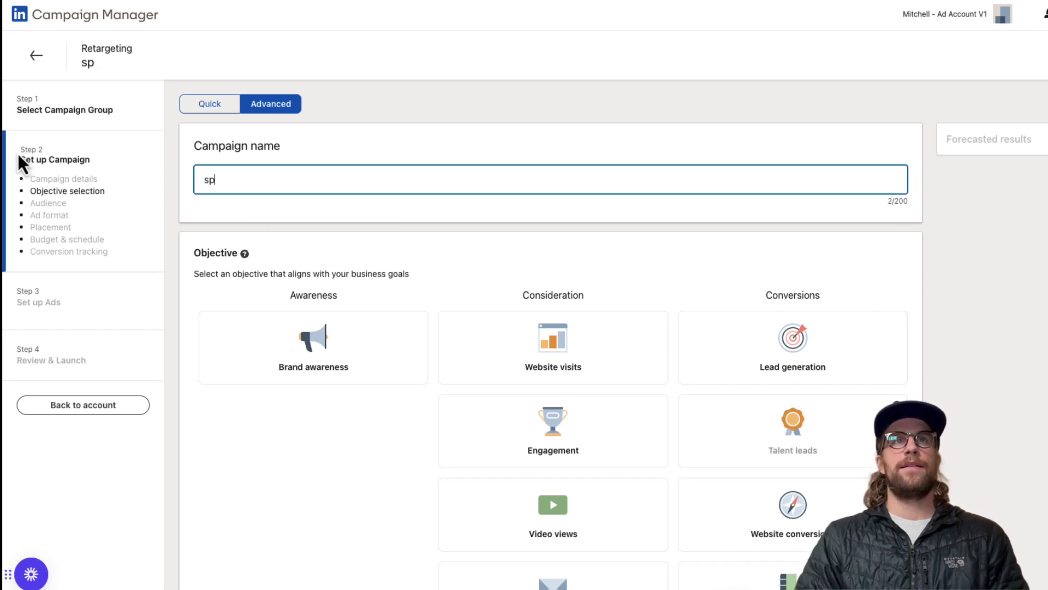
text(otlight ad)
scroll(459, 434, down, 3)
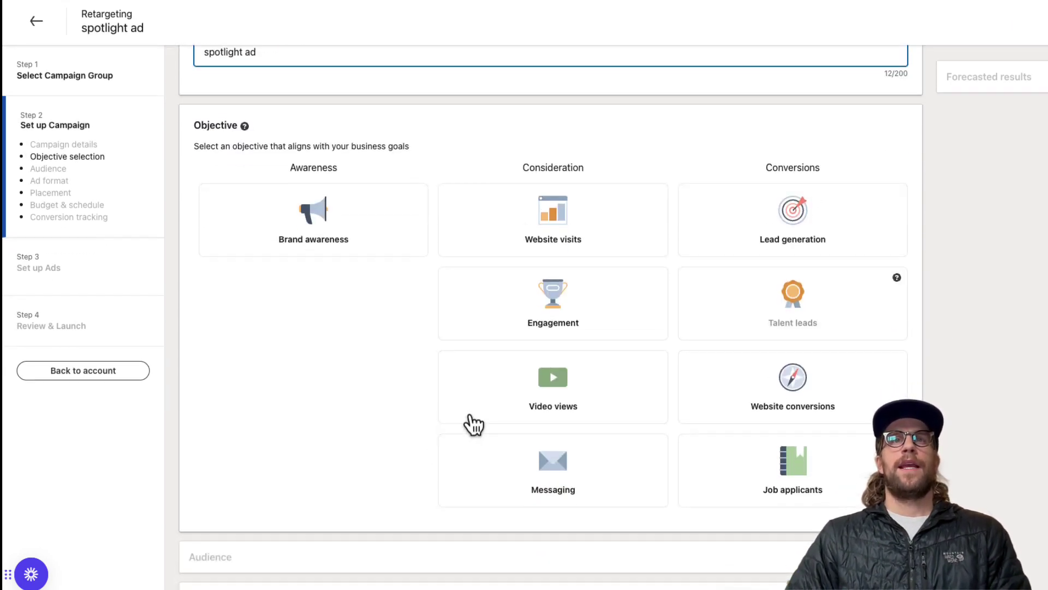
click(561, 243)
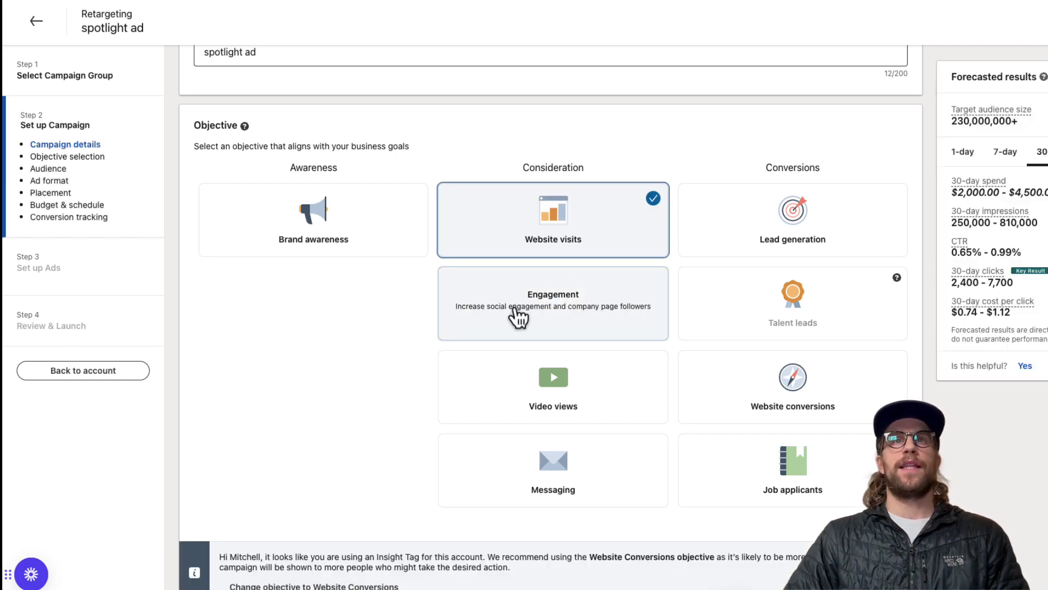
scroll(519, 318, down, 1)
scroll(516, 316, down, 8)
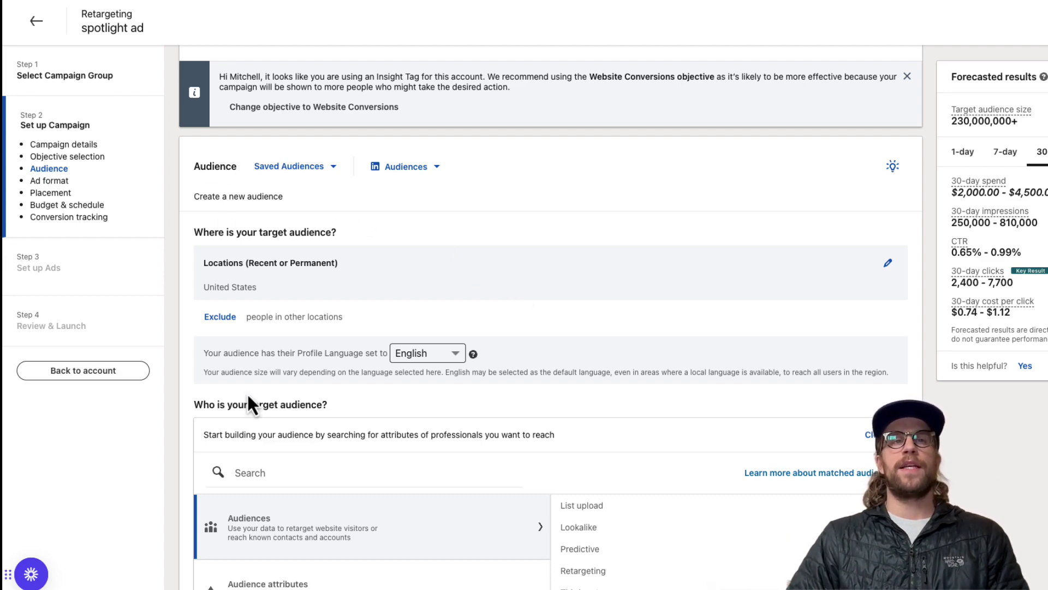
scroll(286, 344, down, 5)
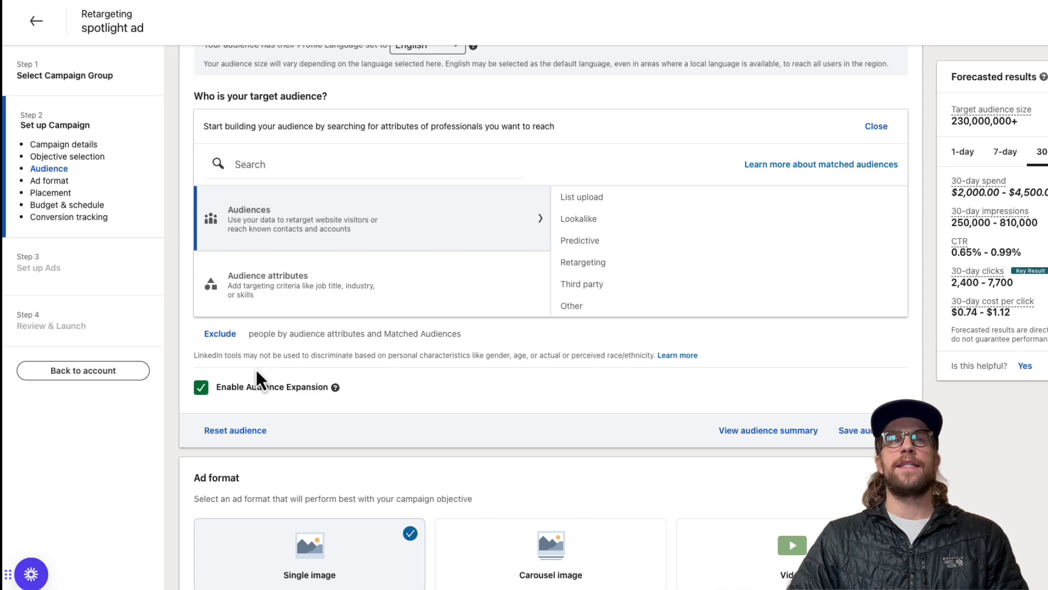
click(201, 389)
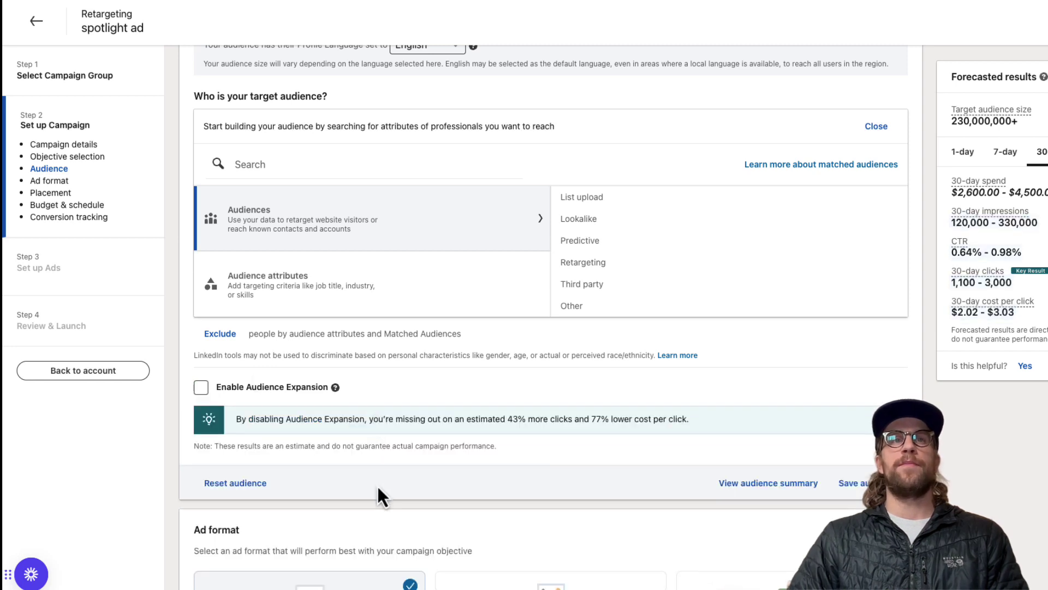
Choose the Spotlight ad format, try the LinkedIn Audience Network placement, and start a new ad
scroll(370, 483, down, 3)
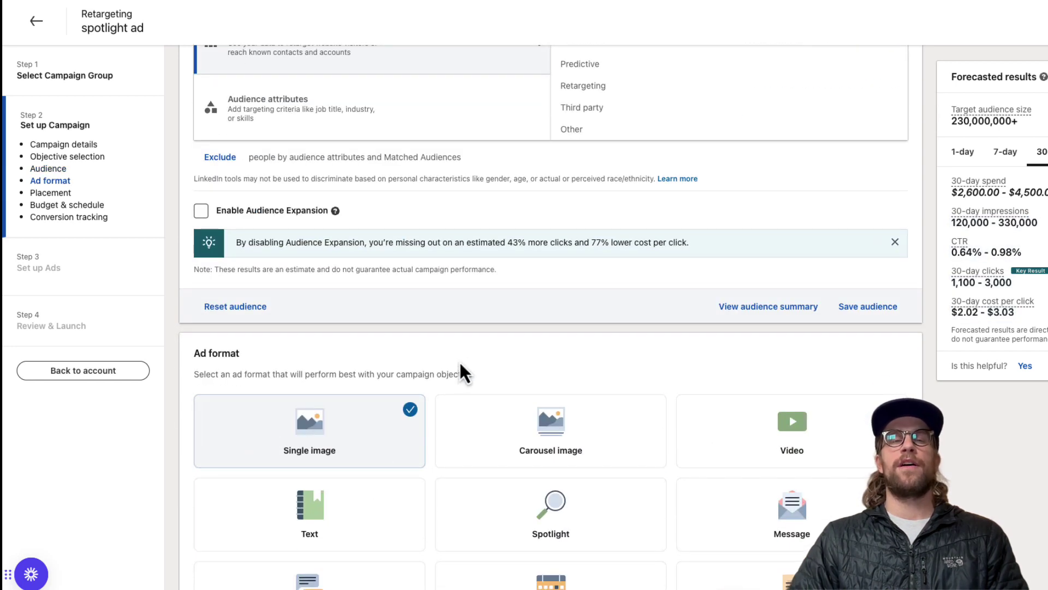
scroll(444, 375, down, 2)
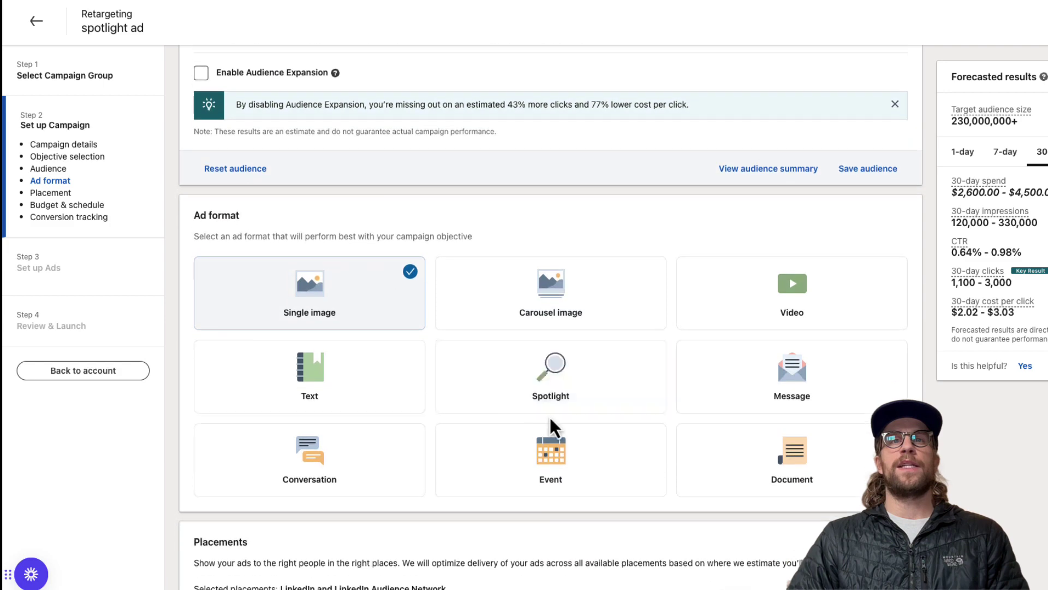
click(563, 385)
scroll(551, 415, down, 6)
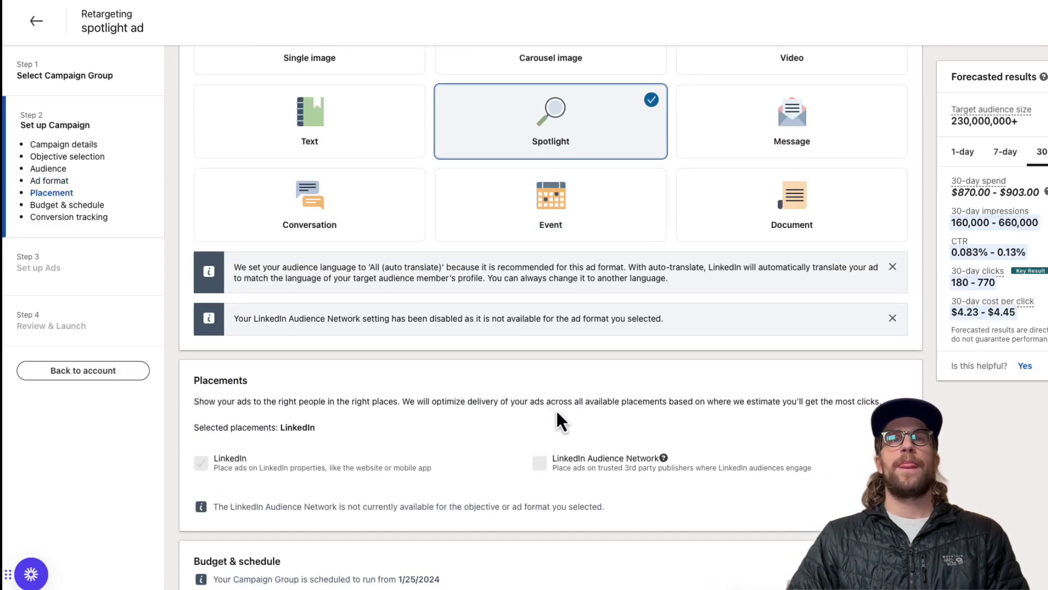
scroll(526, 415, down, 1)
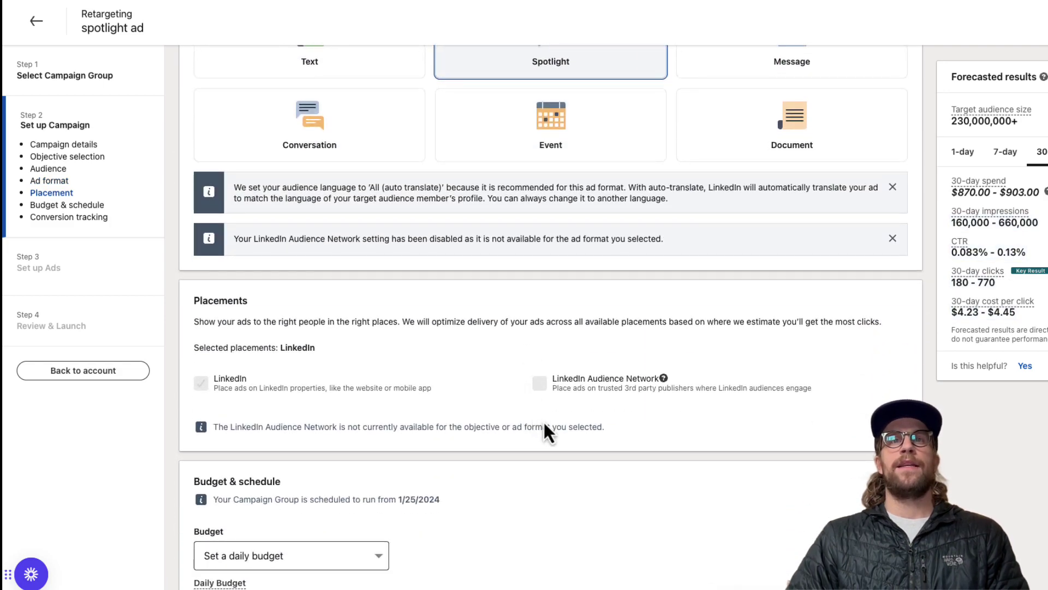
click(541, 382)
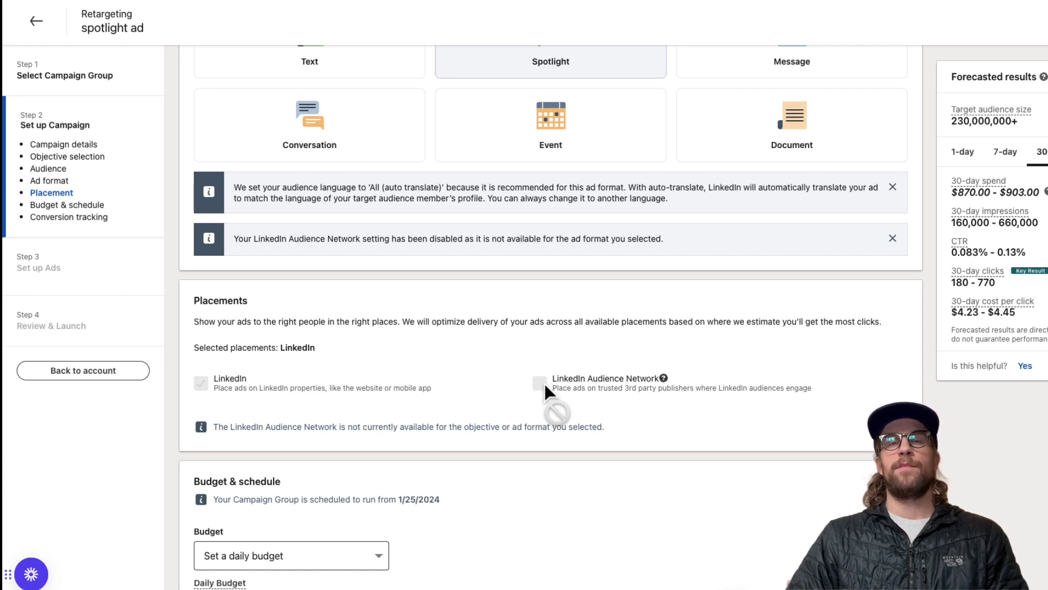
scroll(494, 396, down, 5)
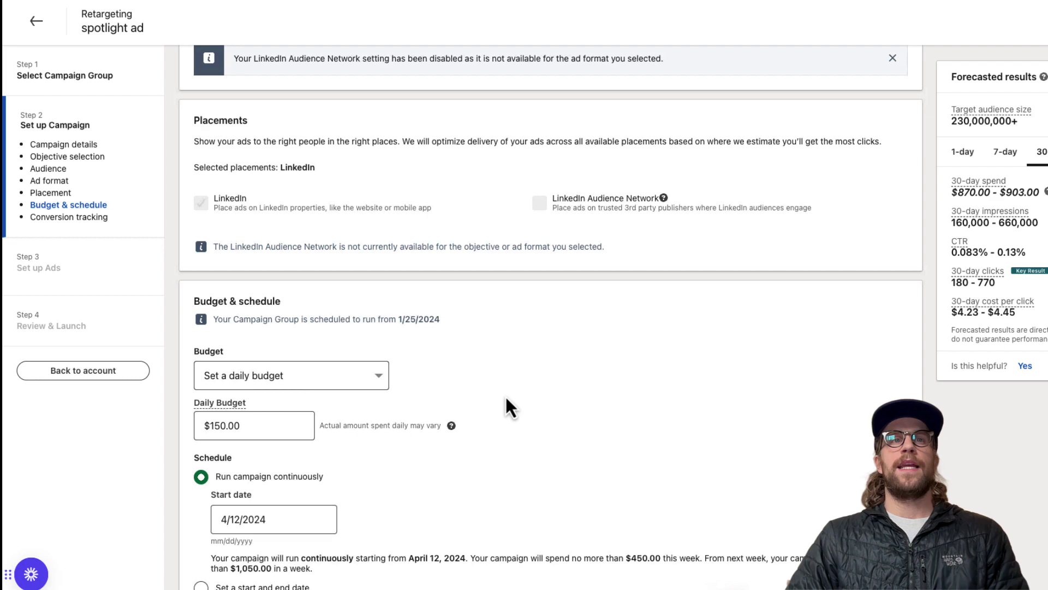
scroll(322, 388, down, 4)
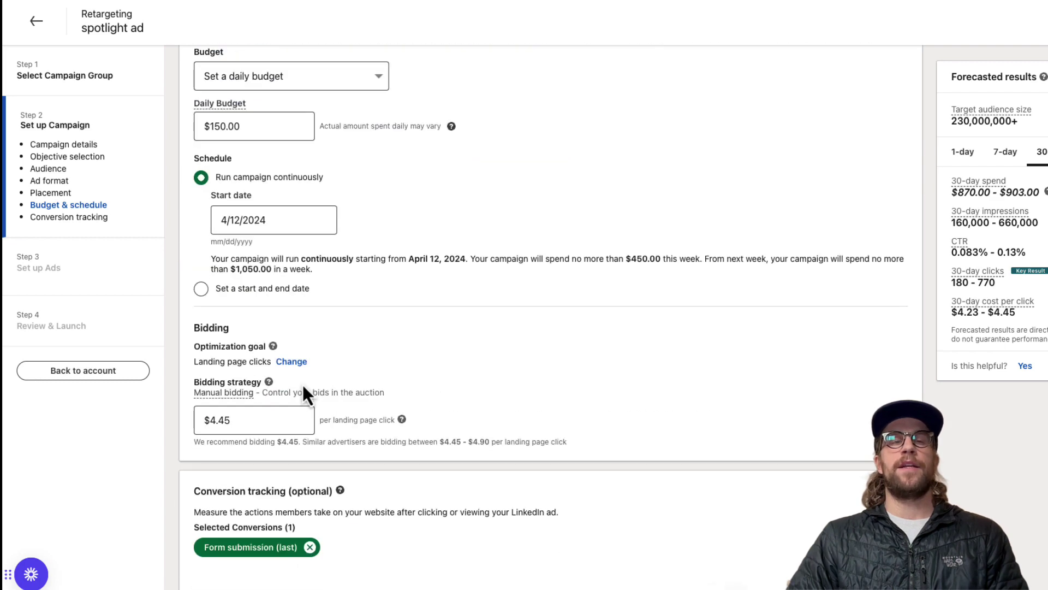
scroll(303, 386, down, 4)
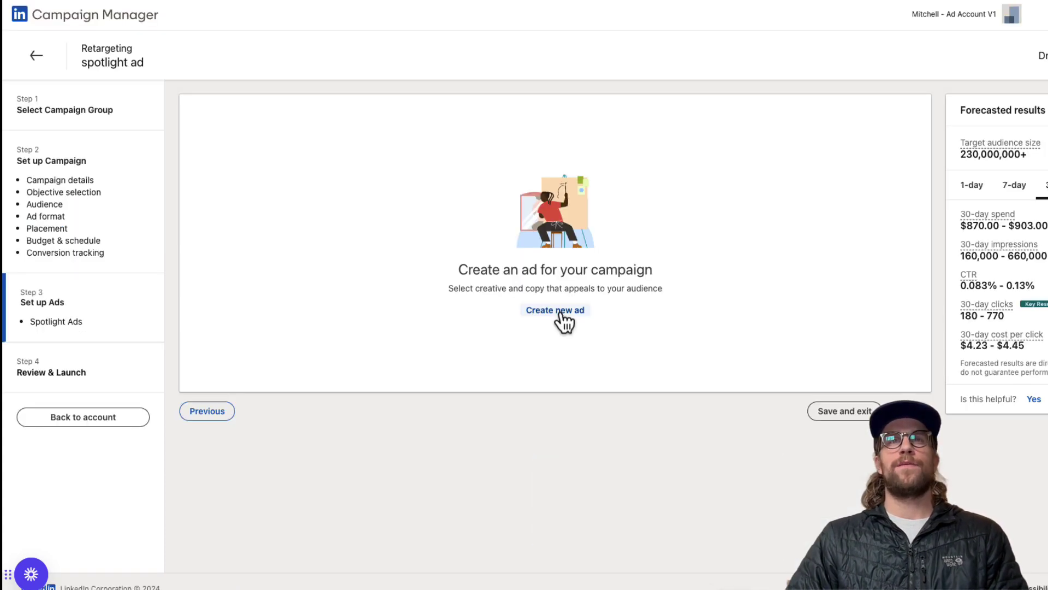
click(563, 311)
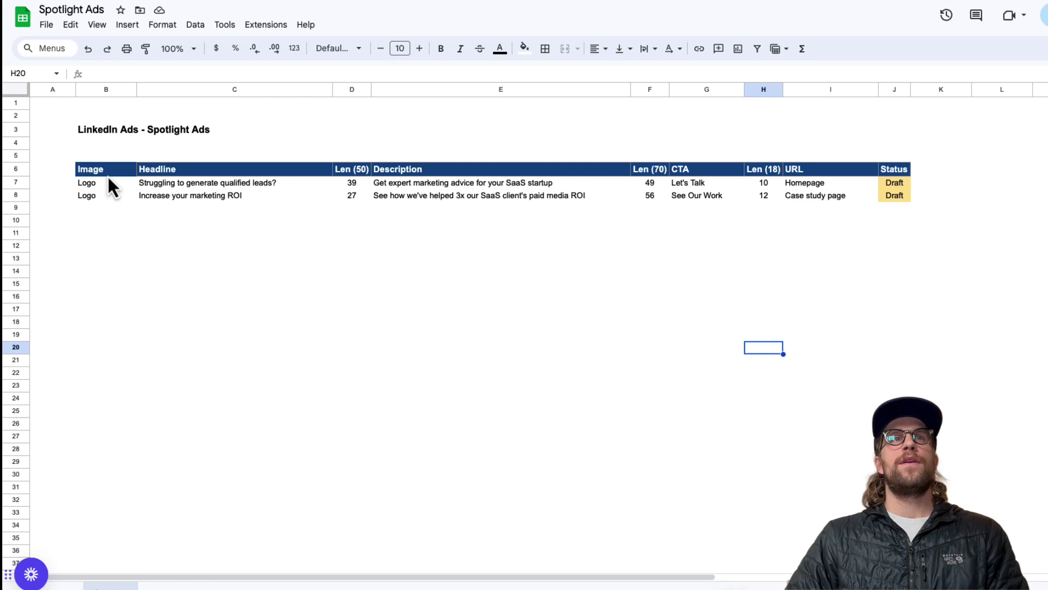
Review the sheet's image, headline, headline length, description, CTA and URL entries
drag(107, 173, 109, 198)
click(186, 174)
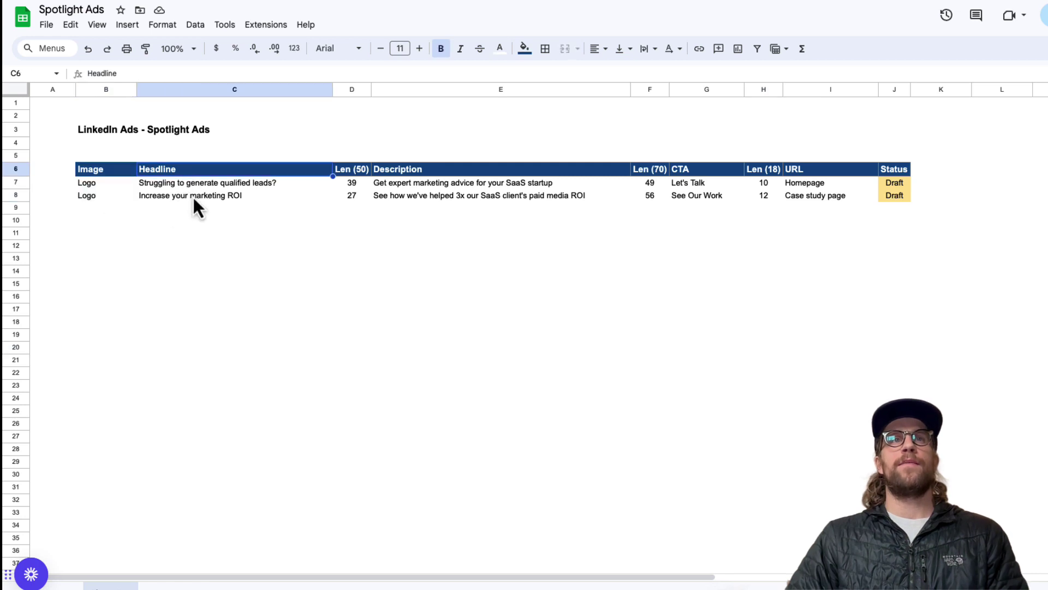
drag(191, 184, 217, 197)
click(358, 183)
drag(361, 189, 361, 194)
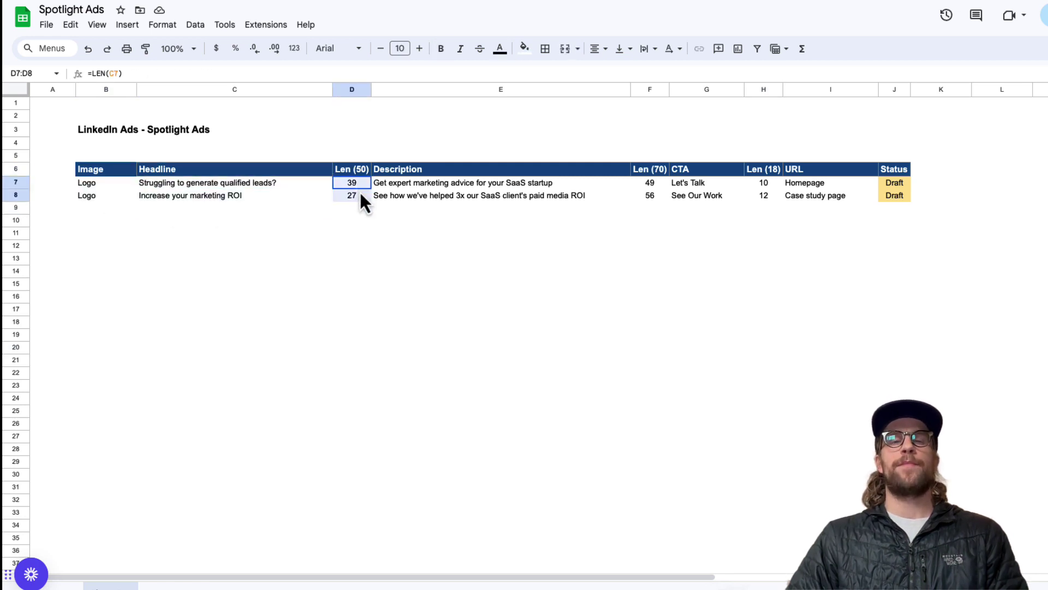
click(437, 170)
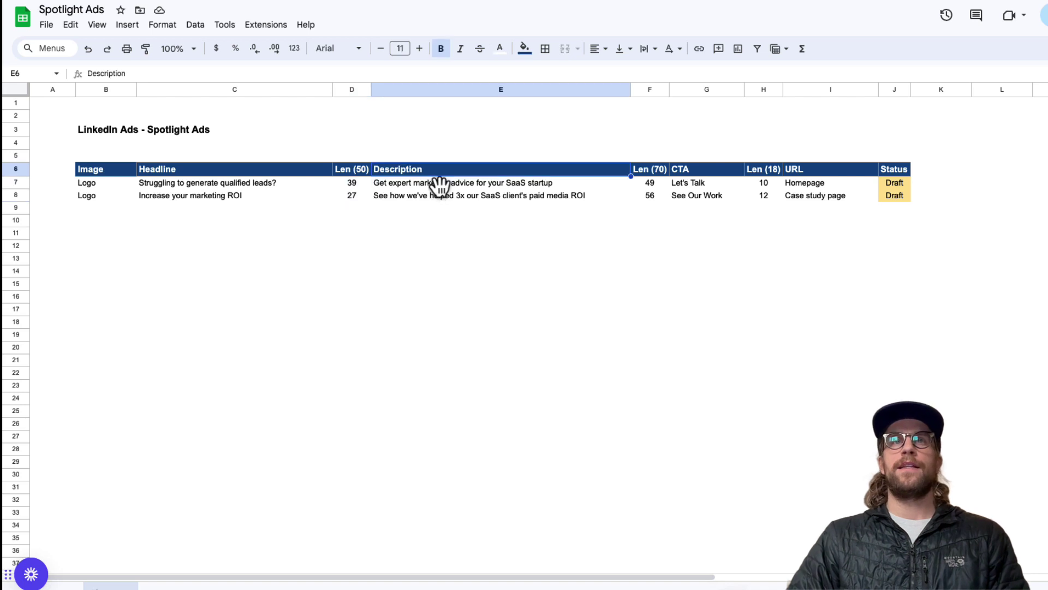
drag(443, 184, 461, 197)
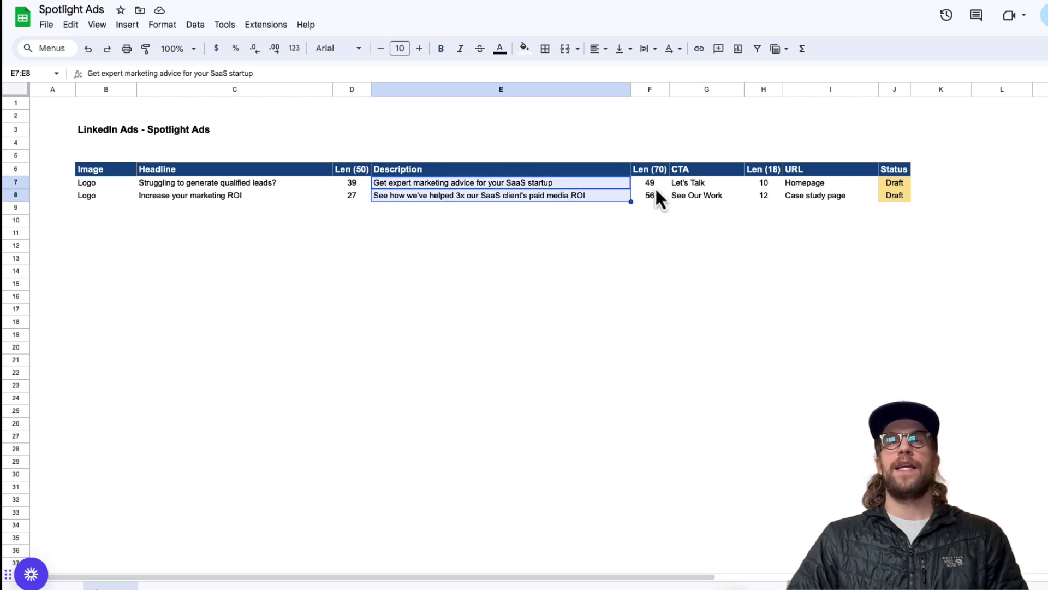
click(704, 171)
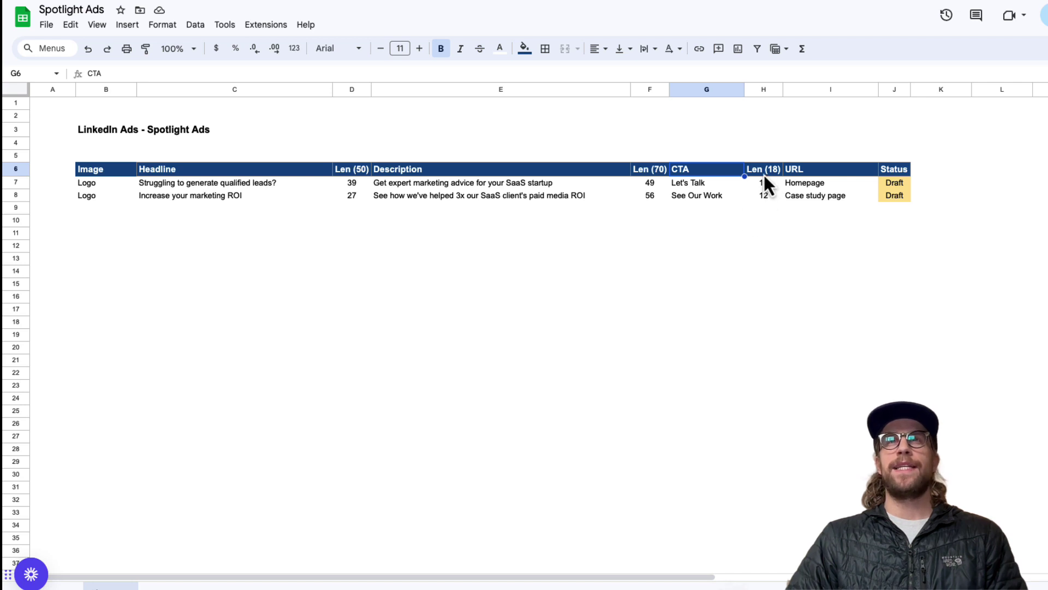
click(805, 183)
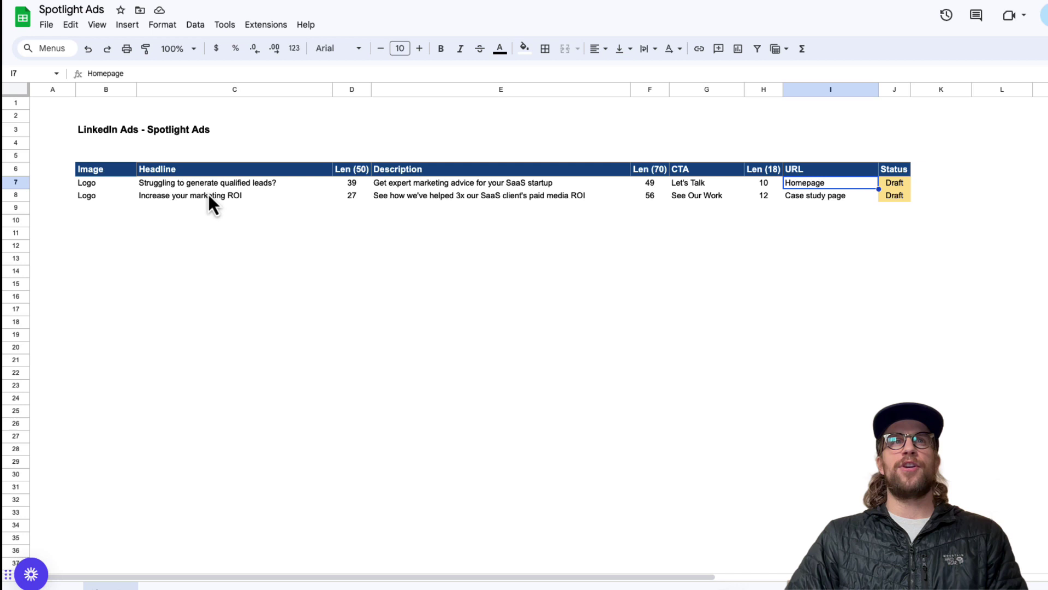
Copy the first headline 'Struggling to generate qualified leads?' and return to Campaign Manager
drag(208, 195, 207, 247)
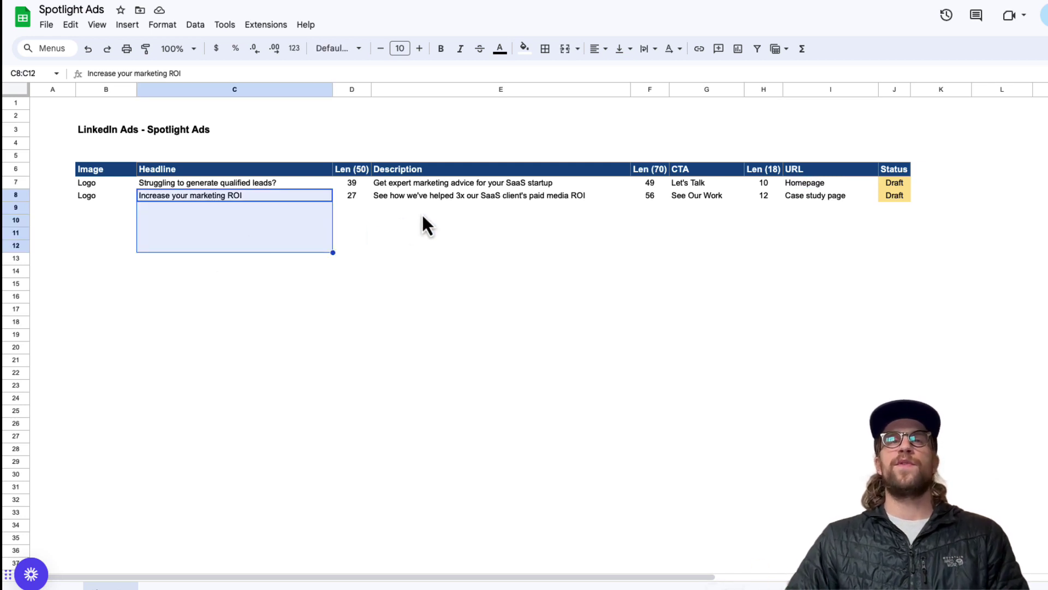
click(220, 183)
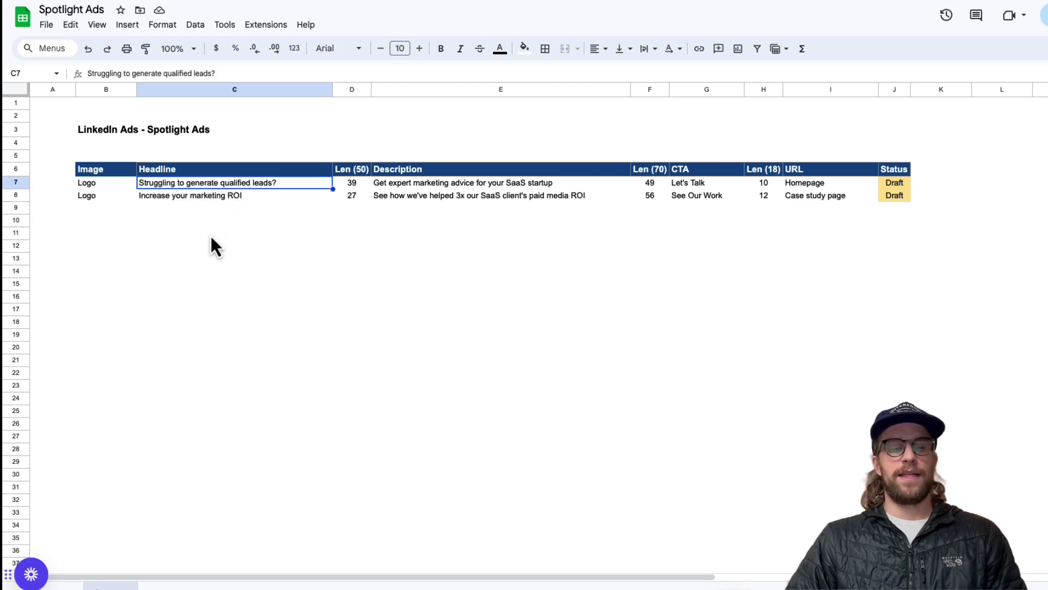
key(ctrl+c)
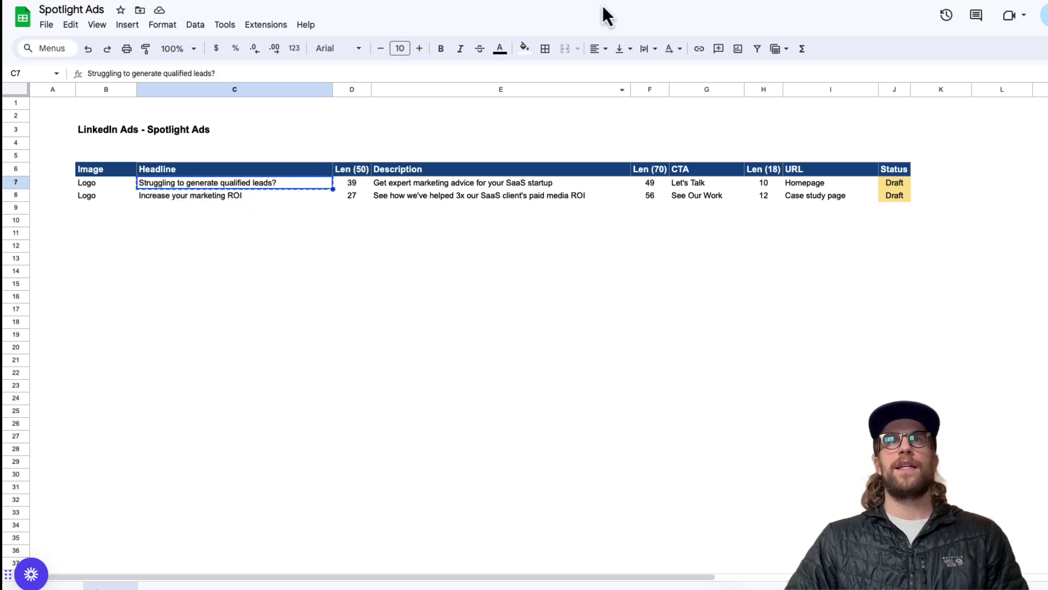
key(ctrl+Tab)
Paste 'Struggling to generate qualified leads?' as the ad headline
click(82, 200)
key(ctrl+v)
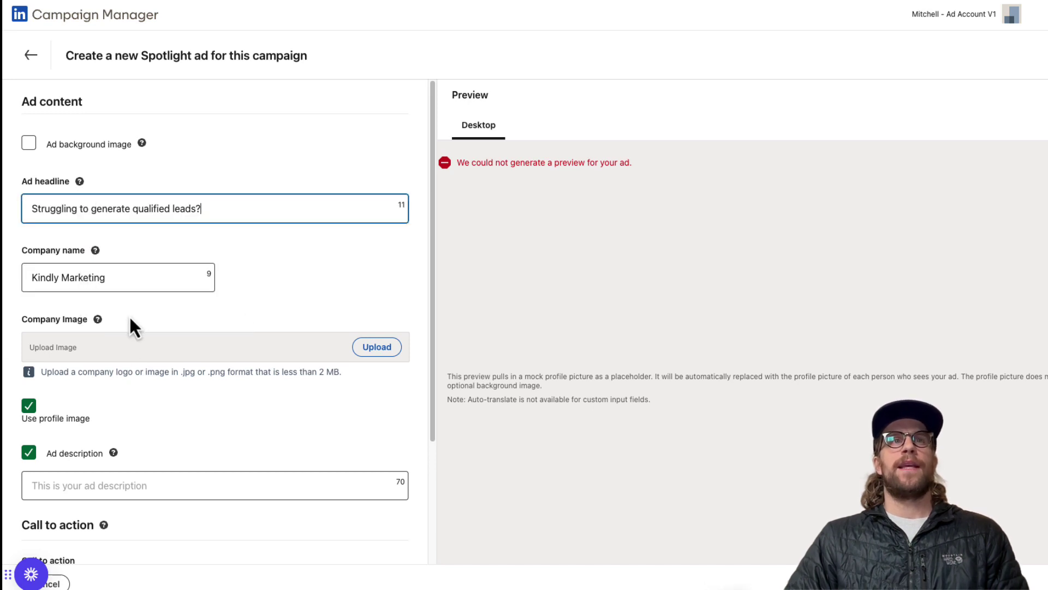
scroll(152, 303, down, 1)
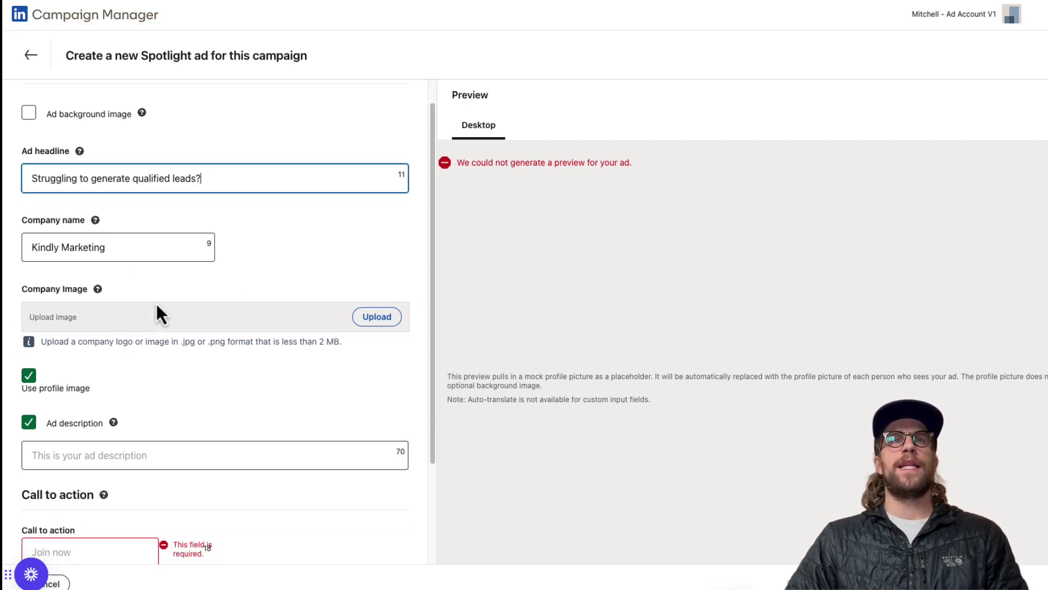
scroll(159, 314, down, 1)
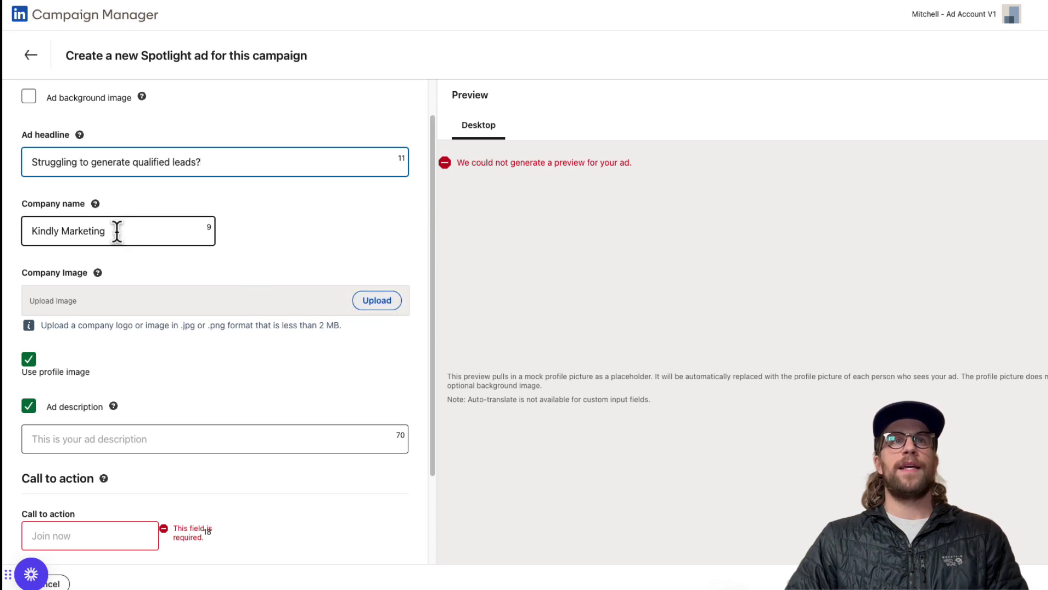
Upload mg.png as the company image, turn off the profile image, and enable a background image
click(384, 301)
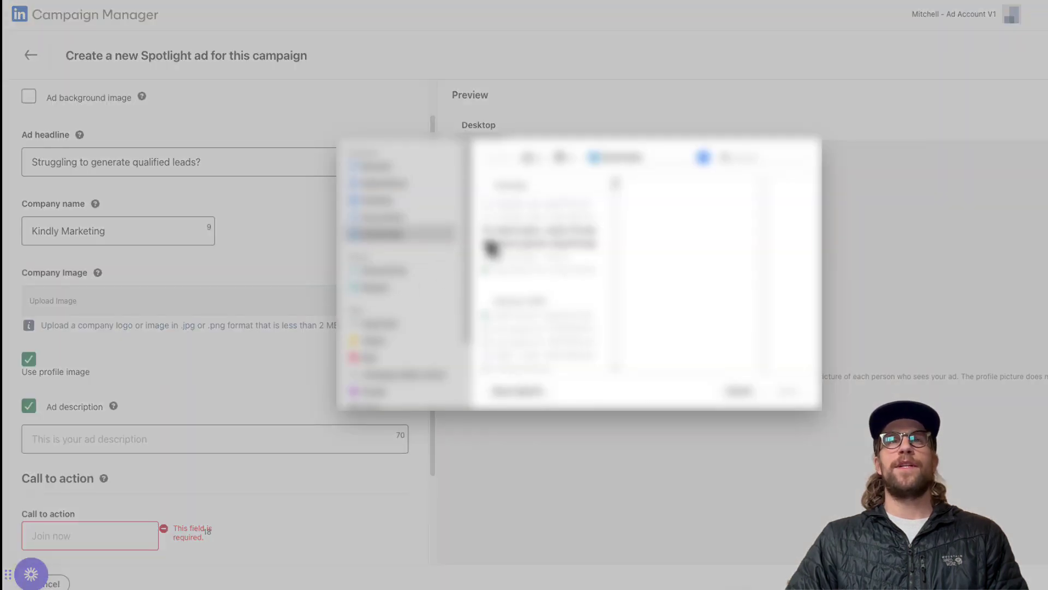
click(750, 159)
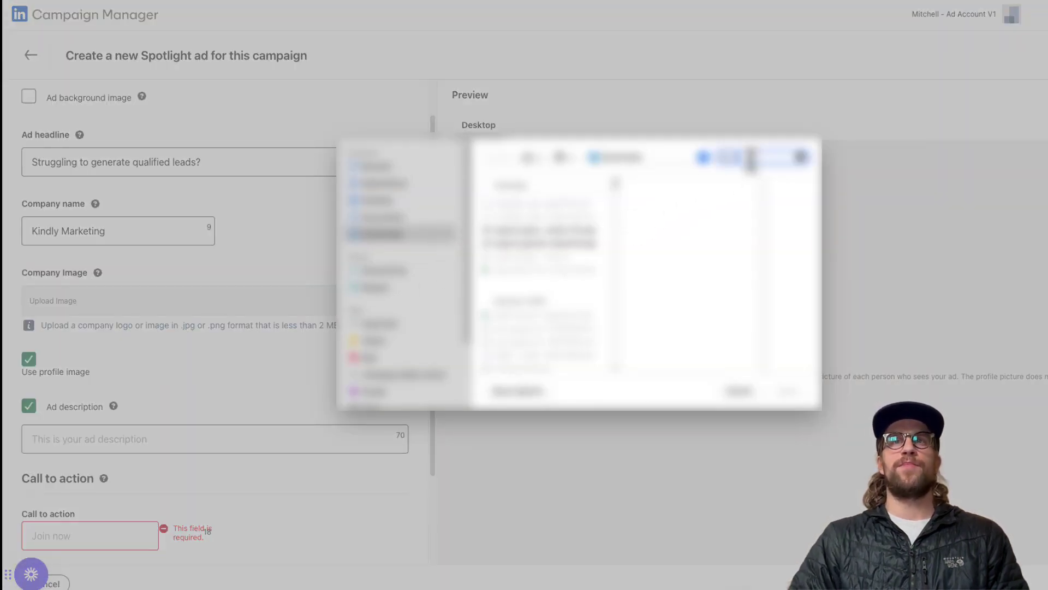
key(Return)
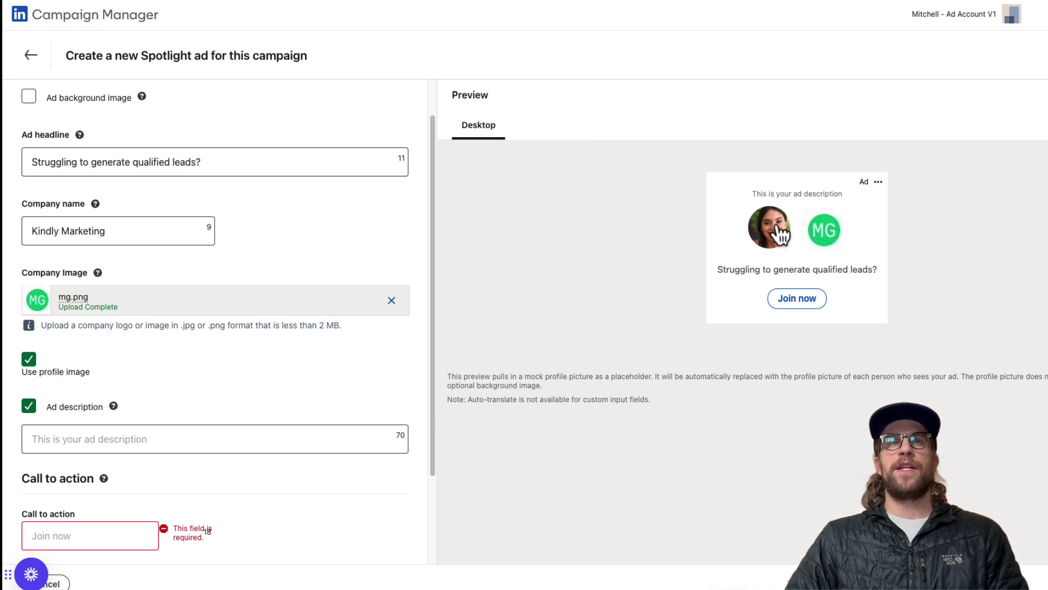
click(57, 367)
click(36, 149)
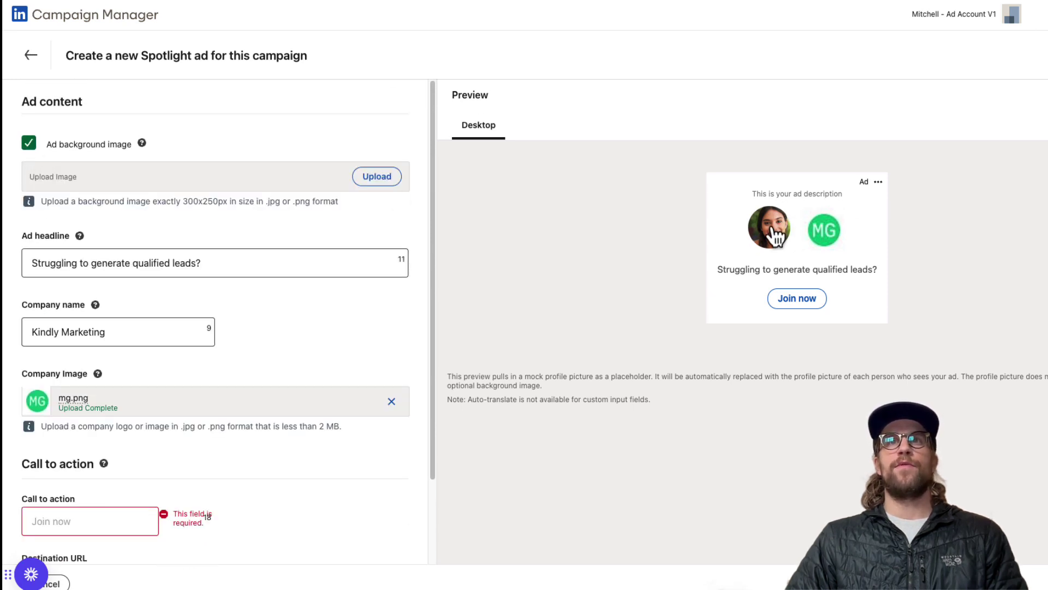
Turn off the background image and paste 'Get expert marketing advice for your SaaS startup' as the description
click(32, 147)
scroll(217, 381, down, 1)
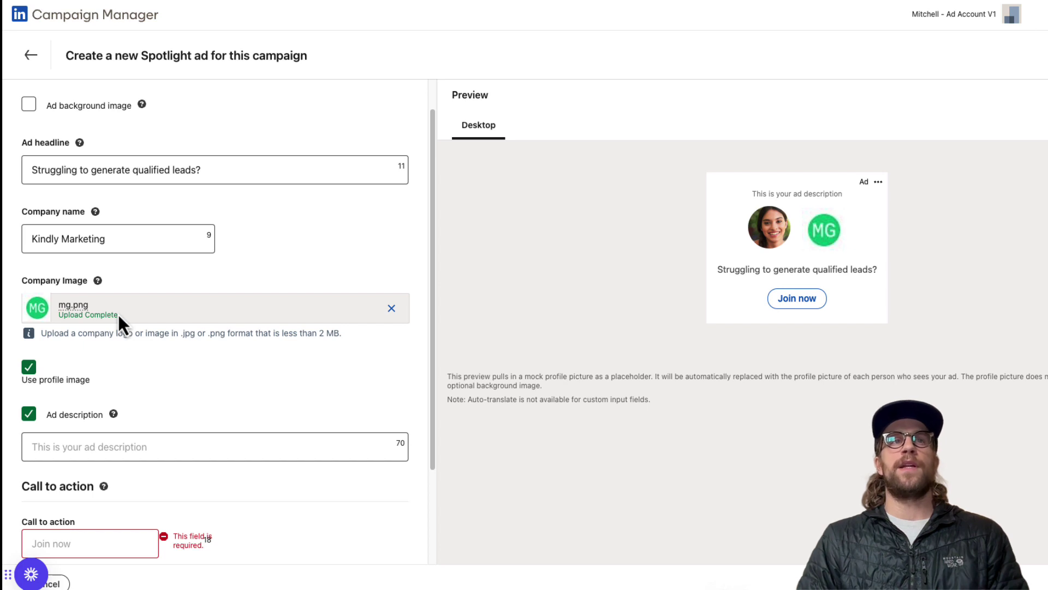
scroll(119, 327, down, 2)
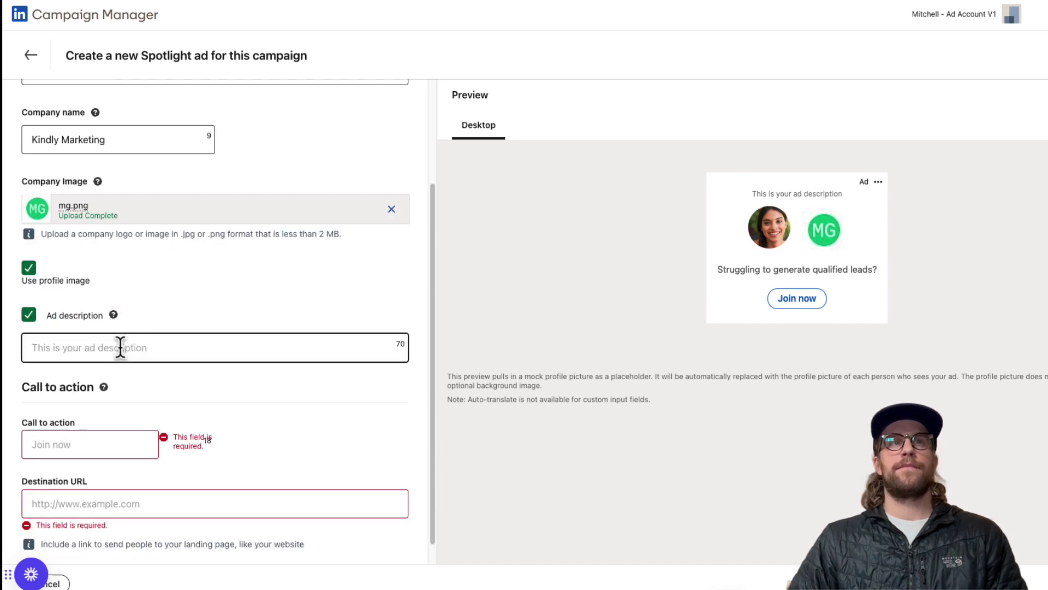
click(121, 348)
key(ctrl+v)
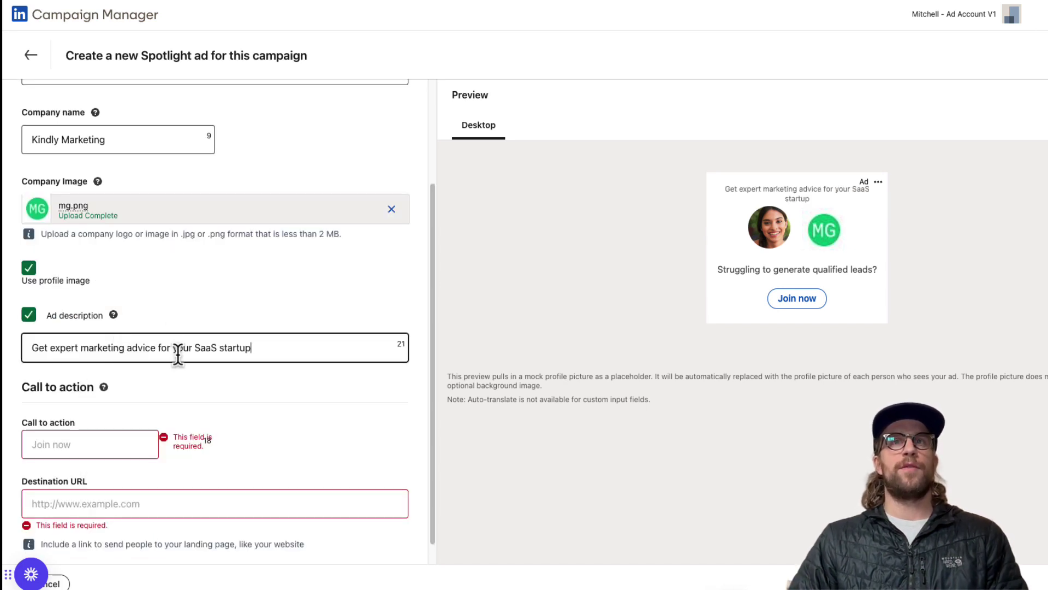
Set the call to action to Let's Talk and paste the homepage as destination URL
scroll(307, 433, down, 1)
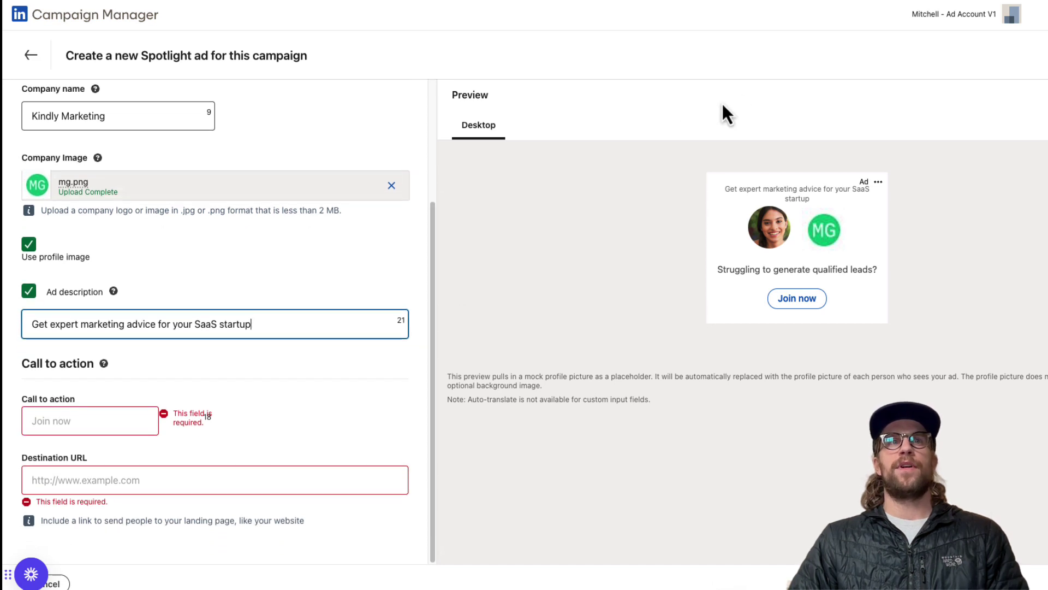
key(Tab)
key(ctrl+v)
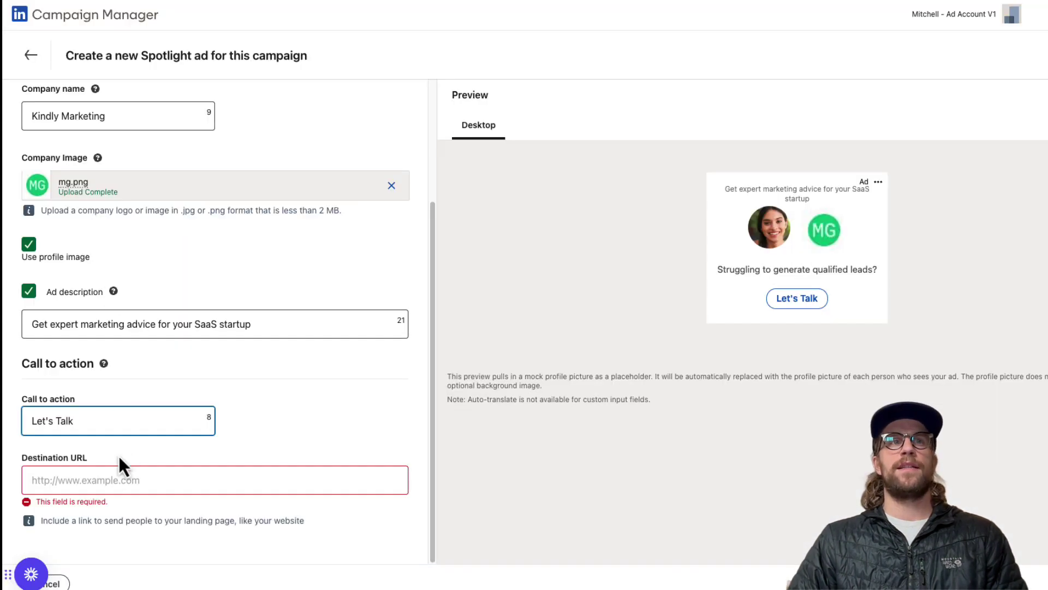
click(101, 480)
key(ctrl+v)
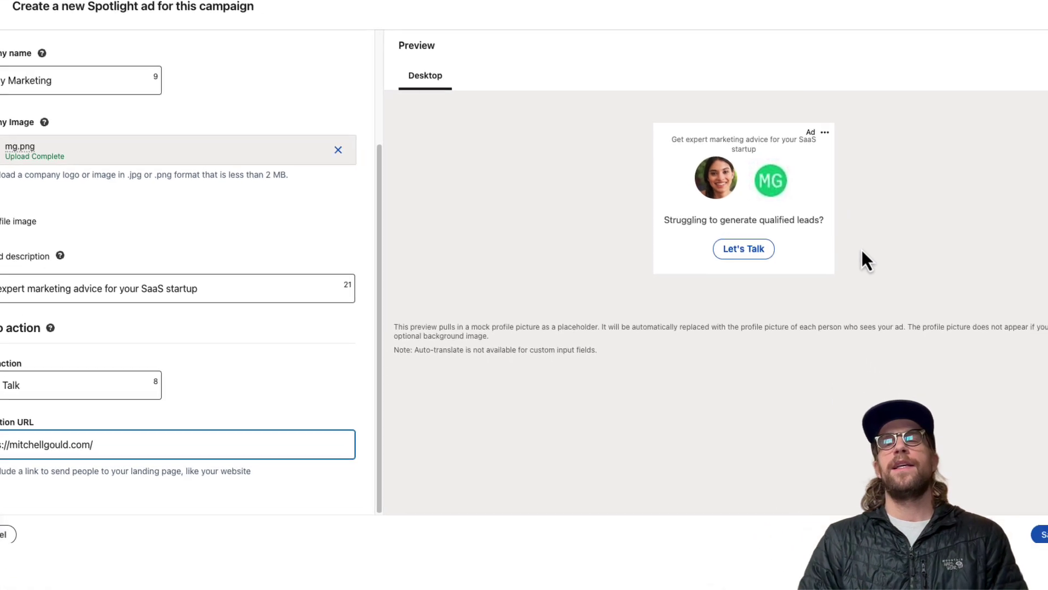
Save the Spotlight ad and check it appears as a draft in the campaign's ads list
click(1040, 534)
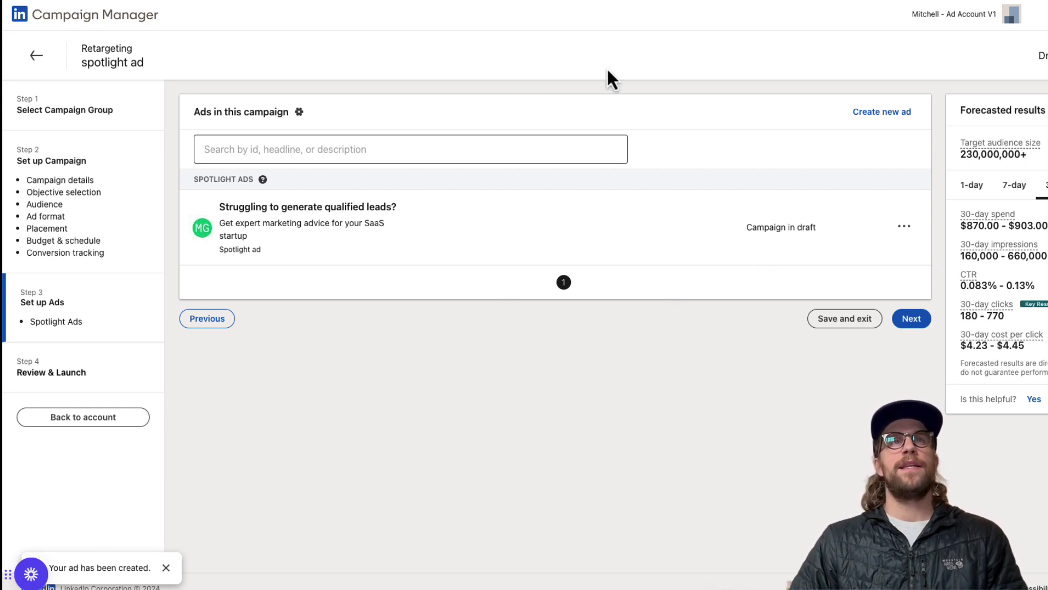
click(352, 154)
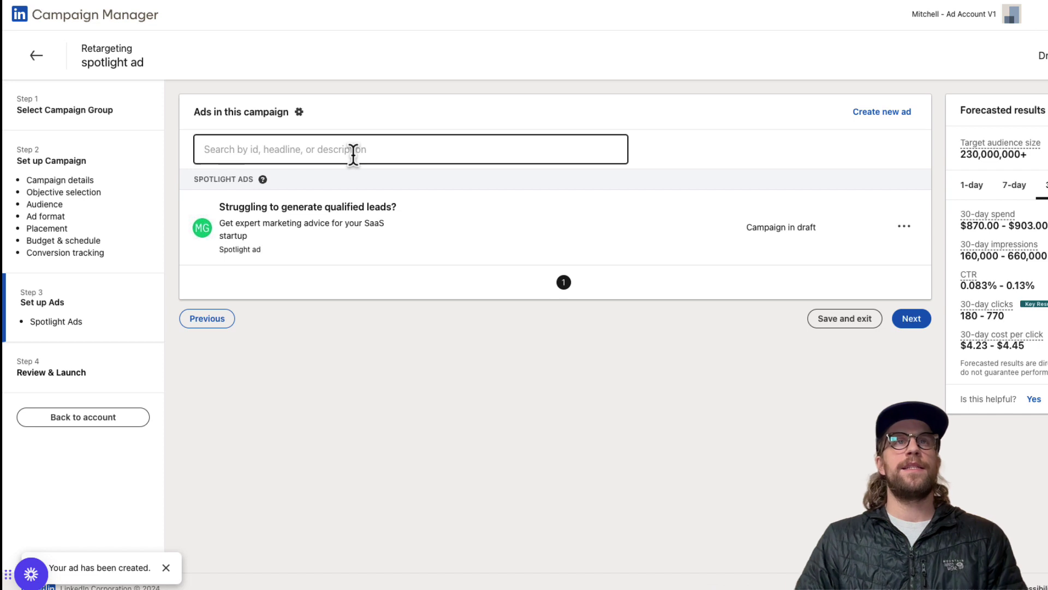
Change the campaign's ad rotation from Optimize for performance to Rotate ads evenly
click(299, 112)
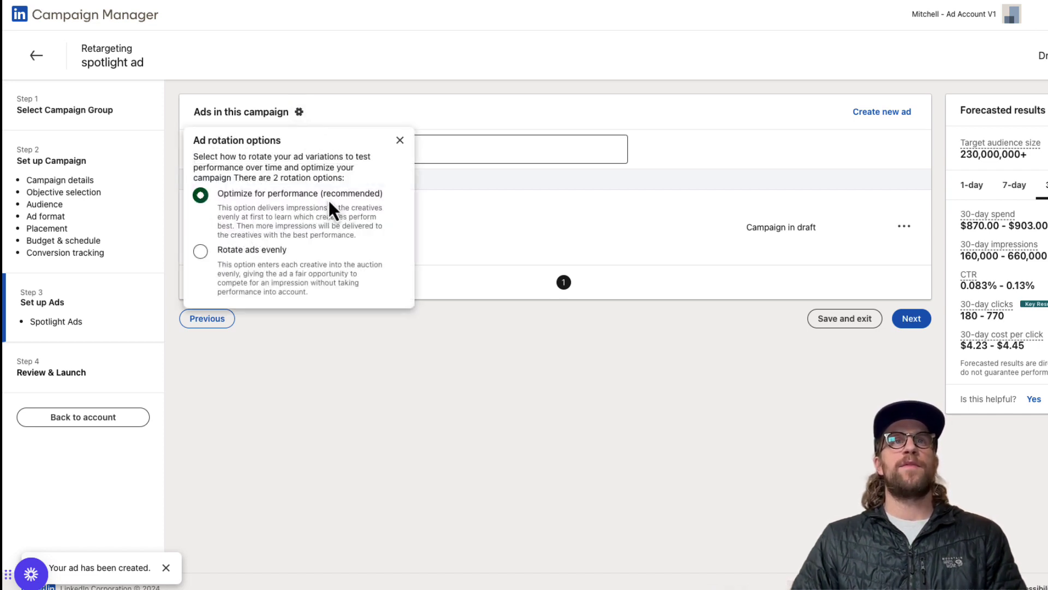
click(202, 253)
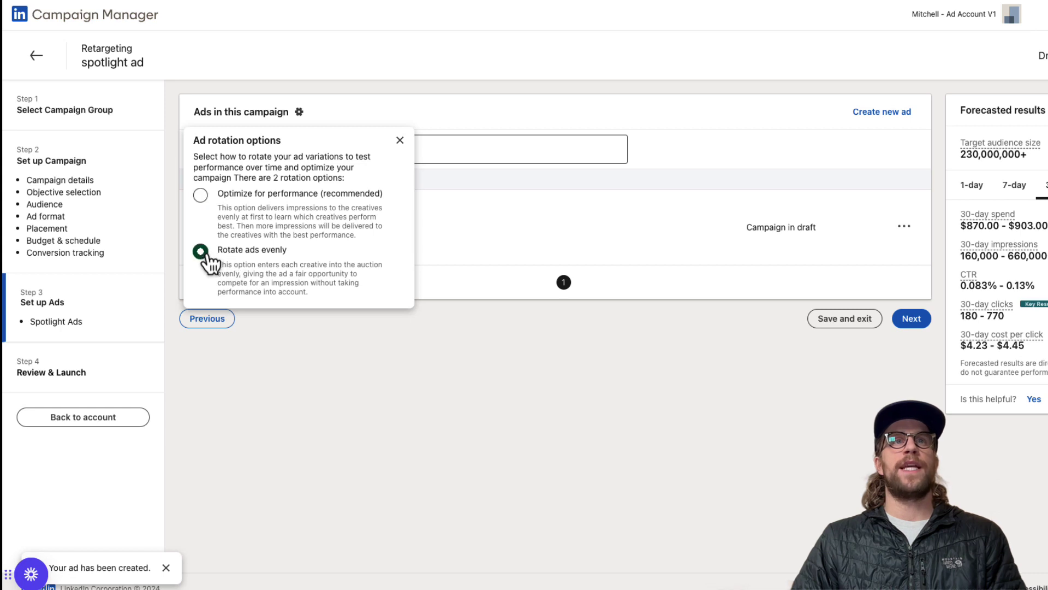
click(555, 242)
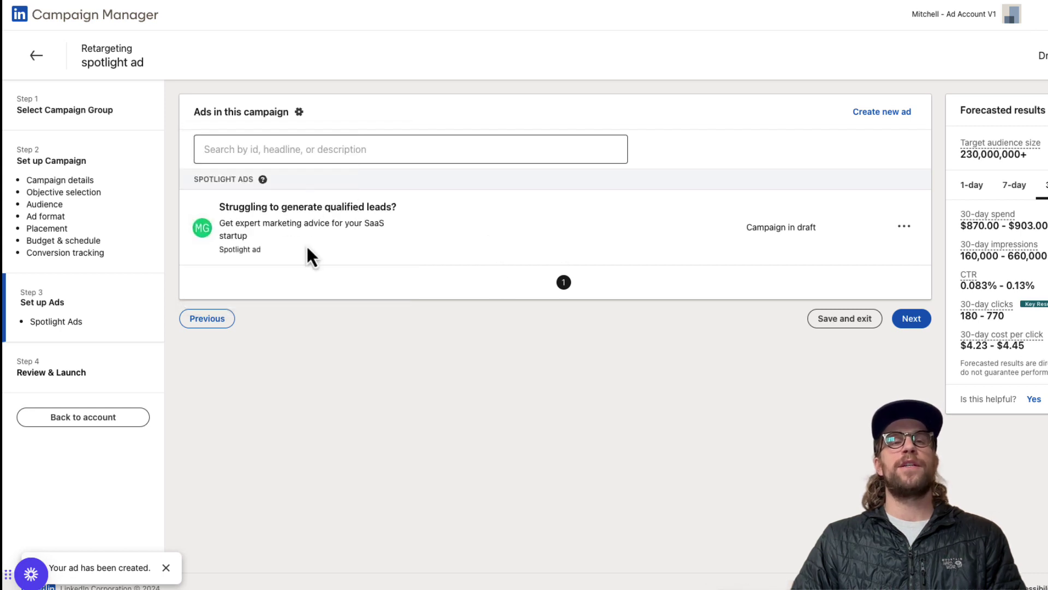